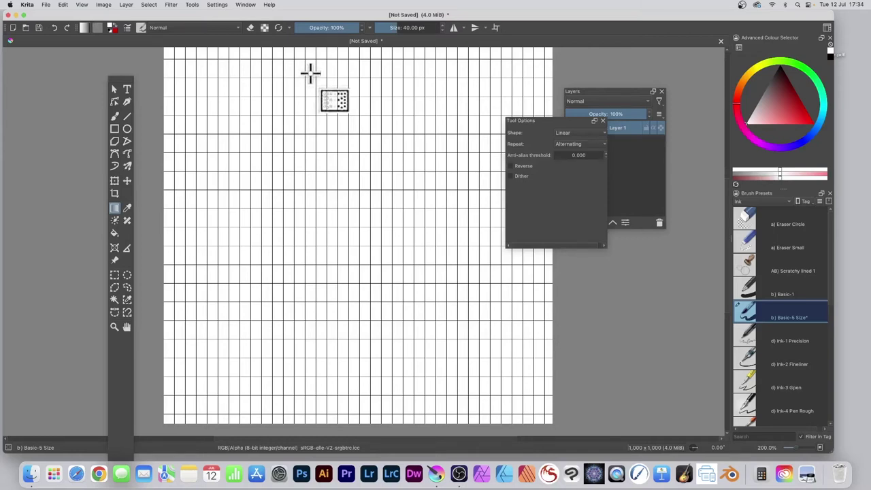
- Undo the drawn grid and show the gradient presets list
key(ctrl+z)
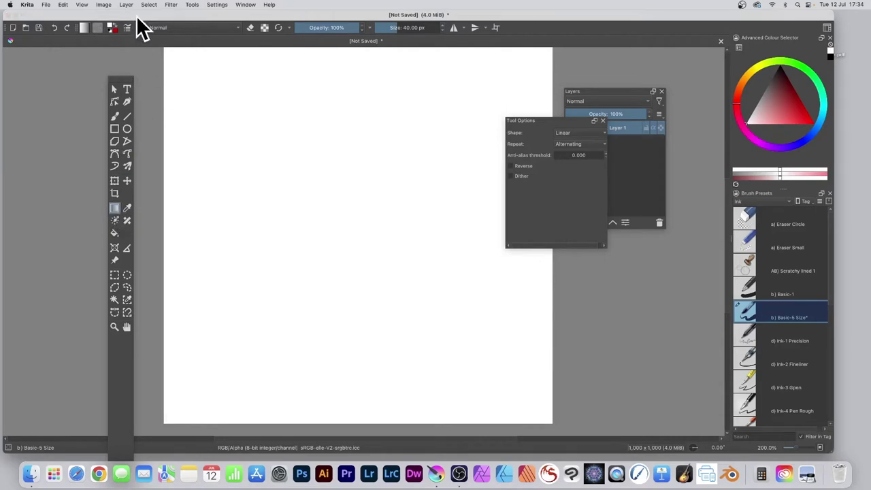
click(85, 28)
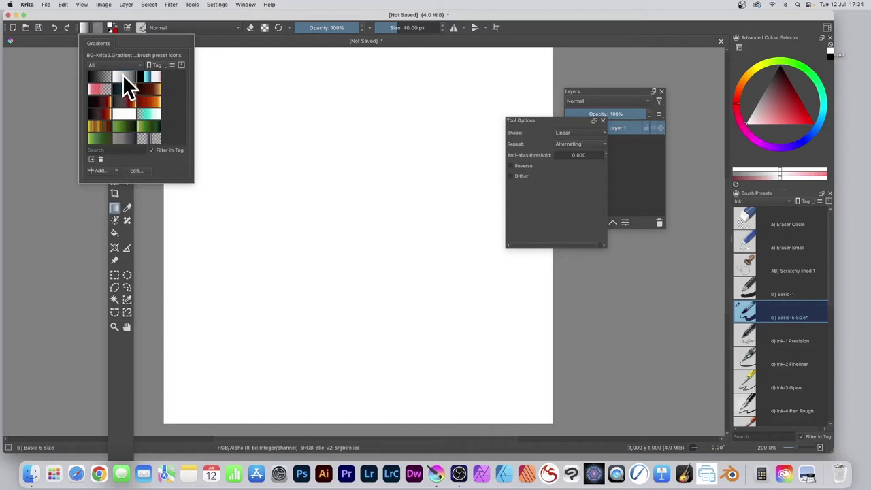
- Open 'BG-Krita2' in the segmented gradient editor, inspect its black and white stops, and select the segment
click(135, 170)
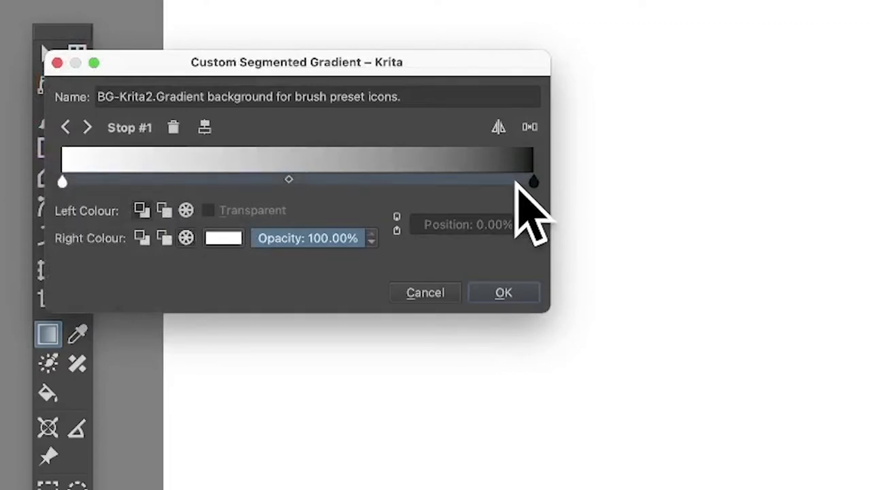
click(534, 181)
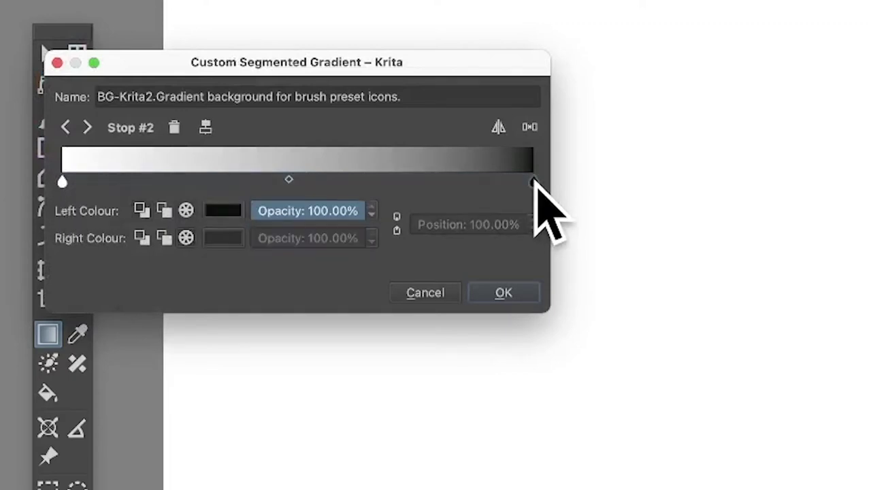
click(227, 212)
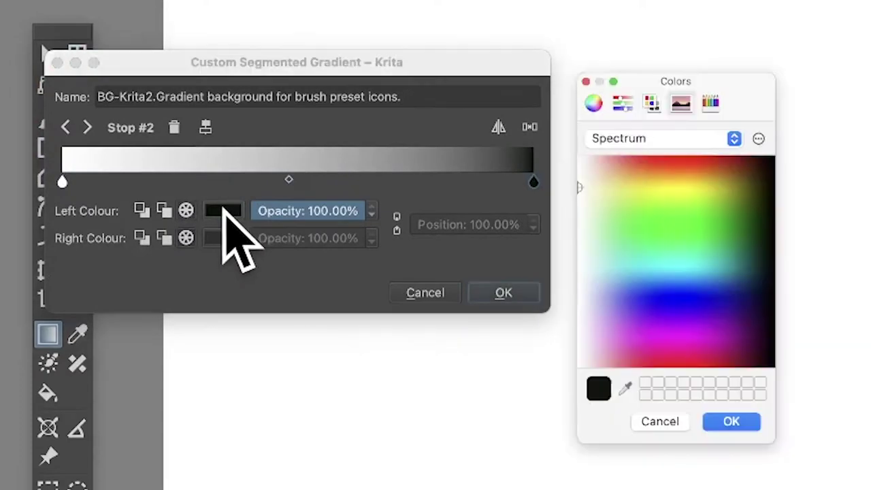
click(664, 421)
click(61, 182)
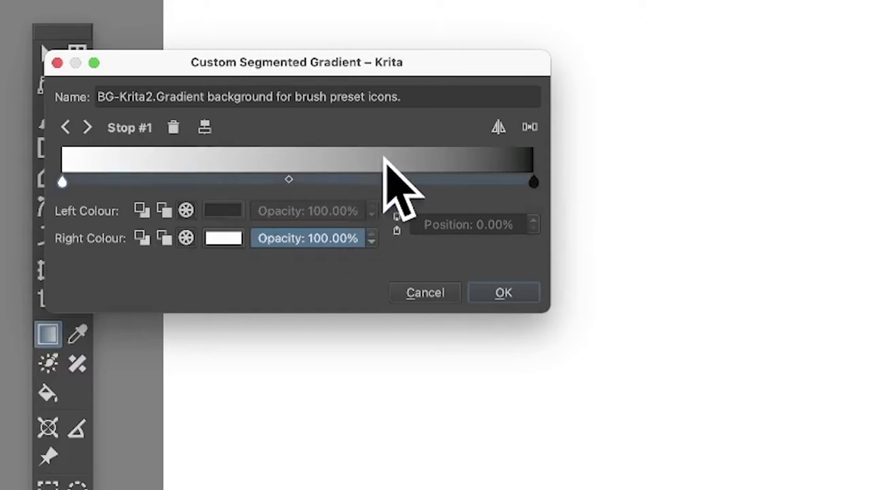
click(347, 162)
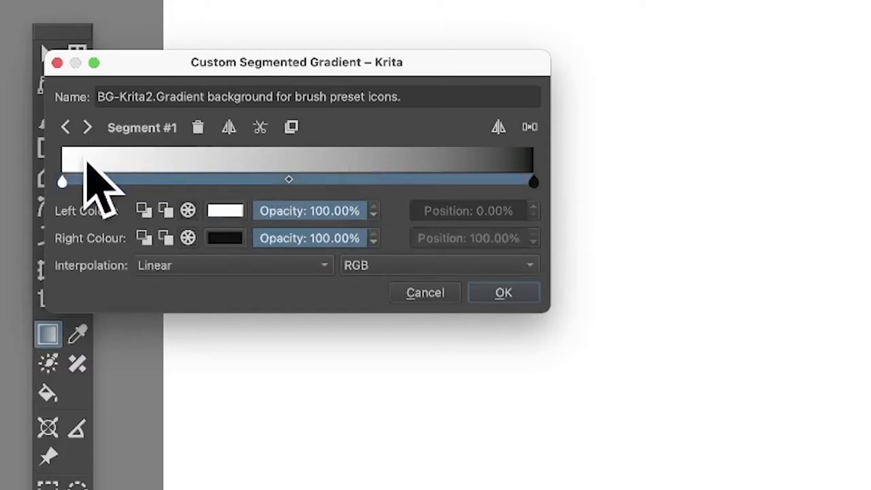
- Split the segment, add a white stop at 95.93%, and save the gradient
click(261, 128)
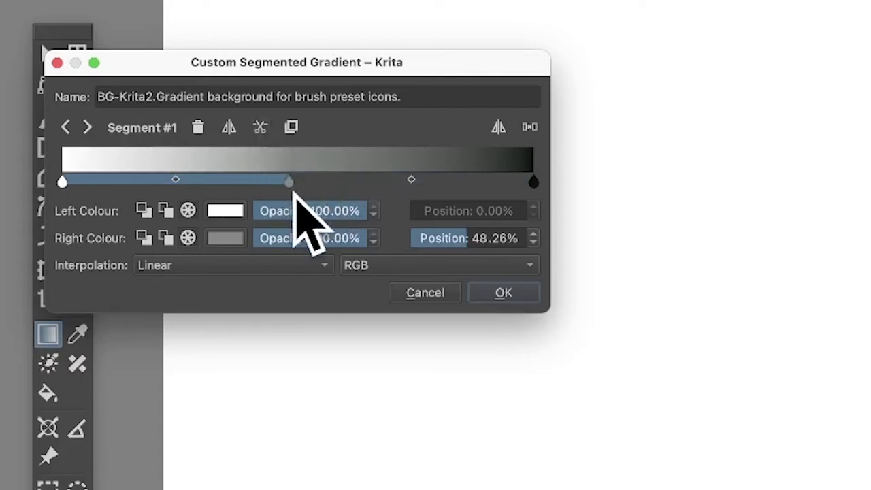
drag(288, 180, 514, 181)
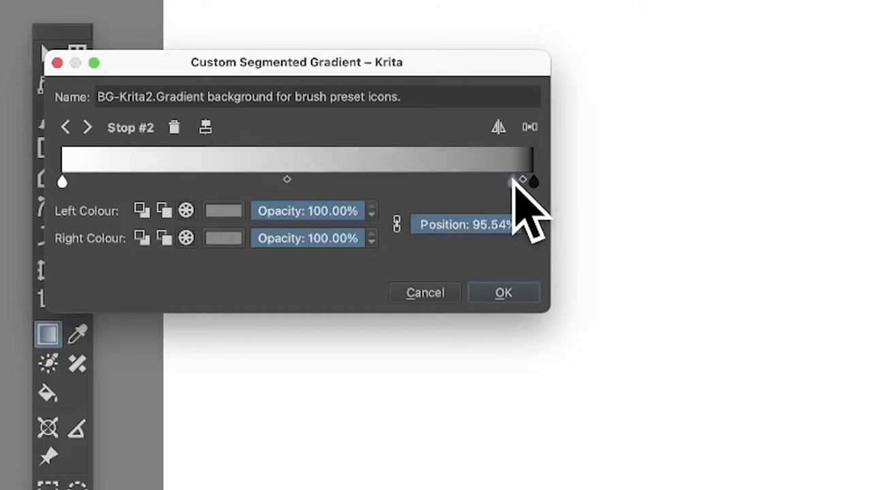
click(234, 211)
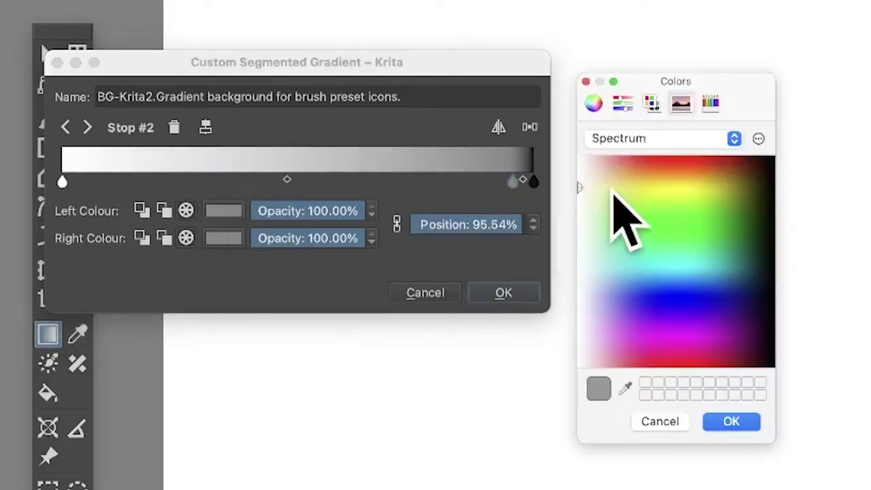
click(580, 165)
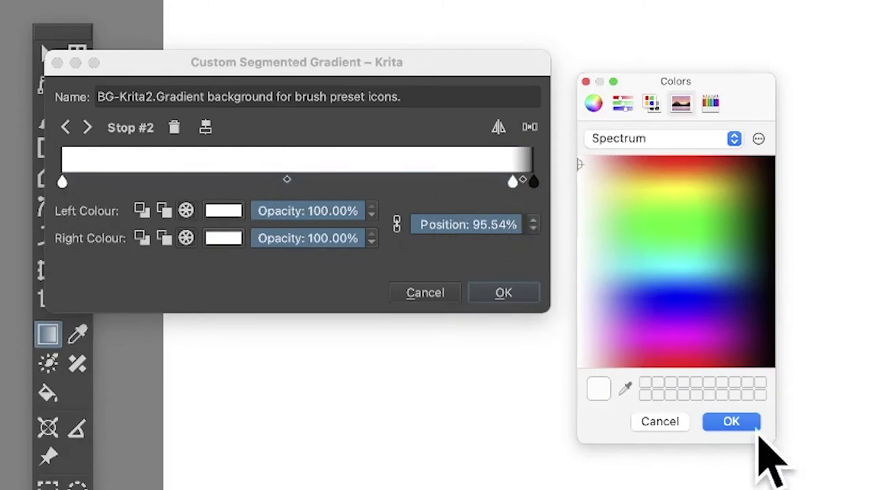
click(731, 422)
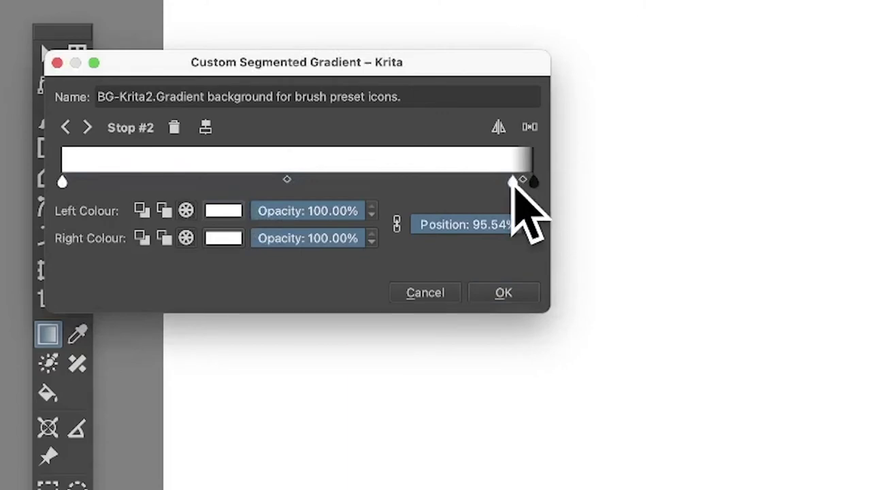
drag(514, 182, 516, 183)
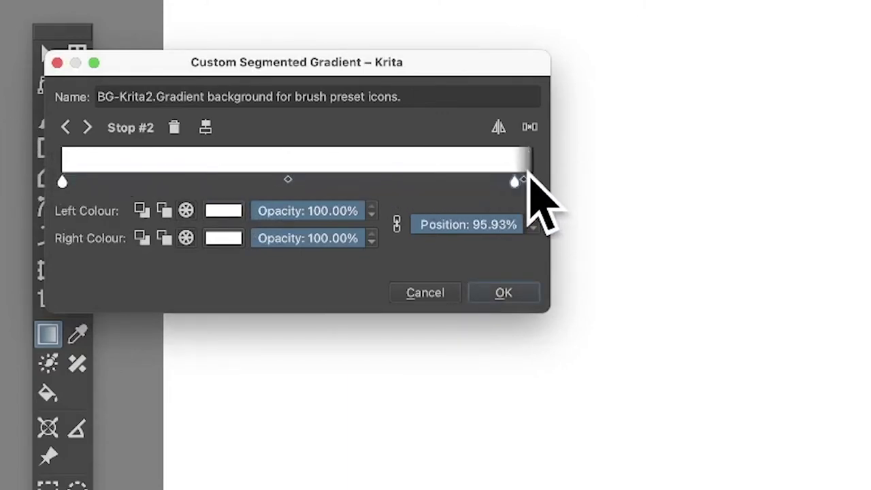
click(503, 293)
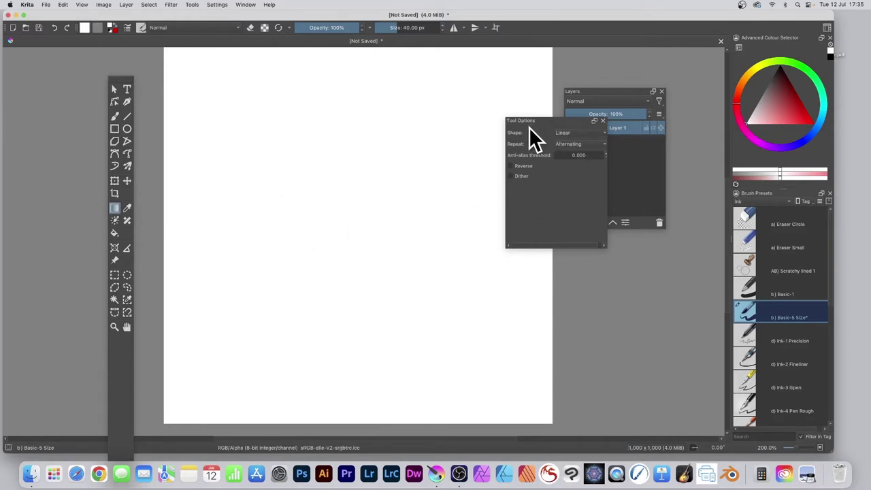
click(218, 5)
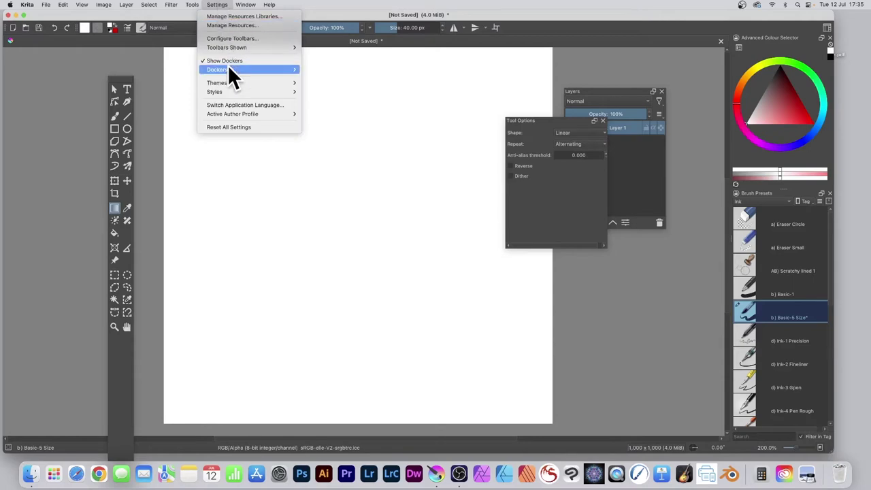
mouse_move(228, 65)
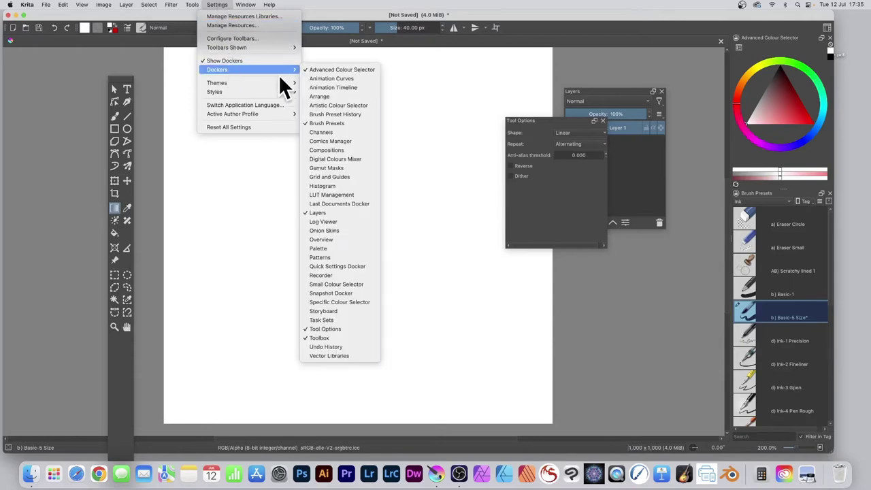
click(593, 153)
click(599, 160)
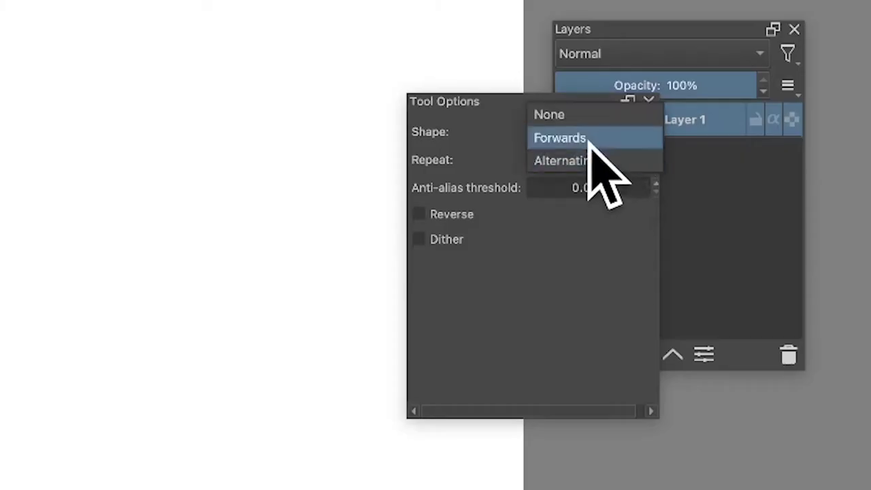
click(591, 162)
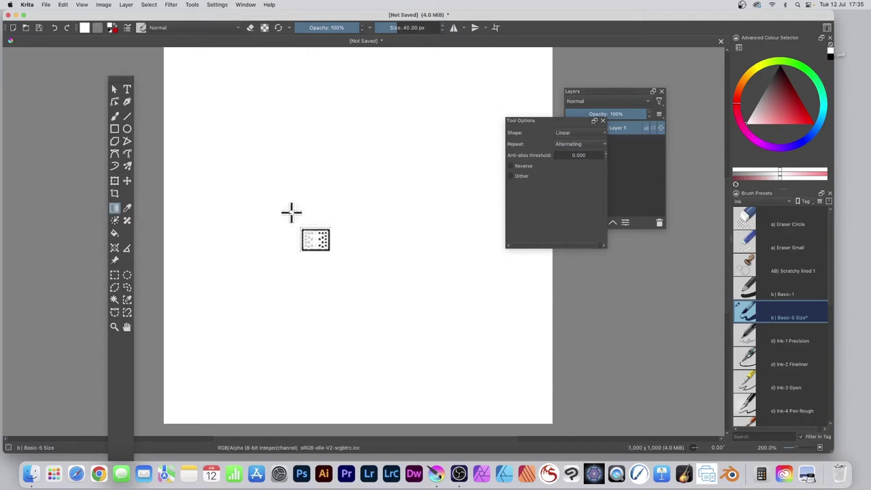
- Lay thin vertical stripes, switch gradient blending to Darken, and cross them with horizontal lines
drag(291, 212, 306, 212)
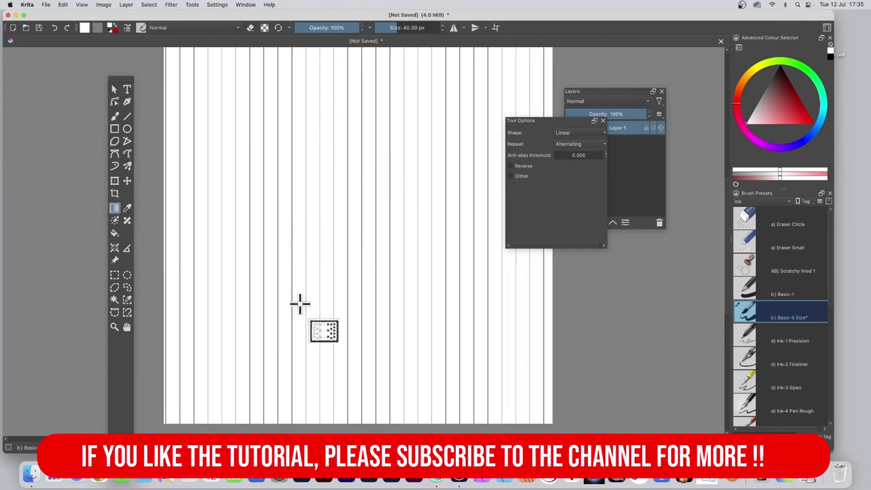
click(181, 27)
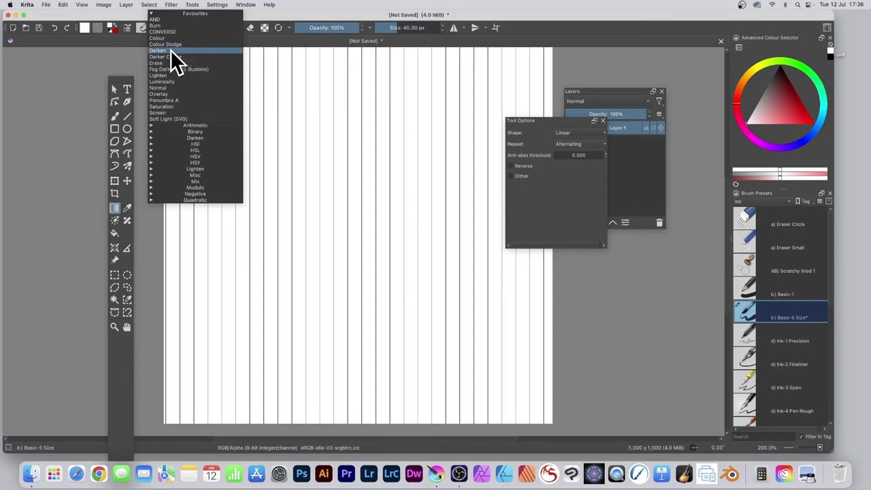
click(175, 52)
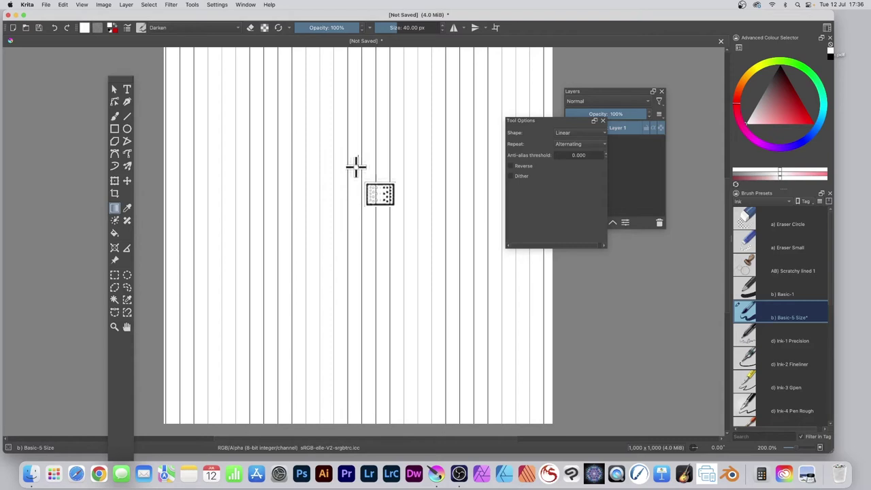
drag(356, 166, 356, 168)
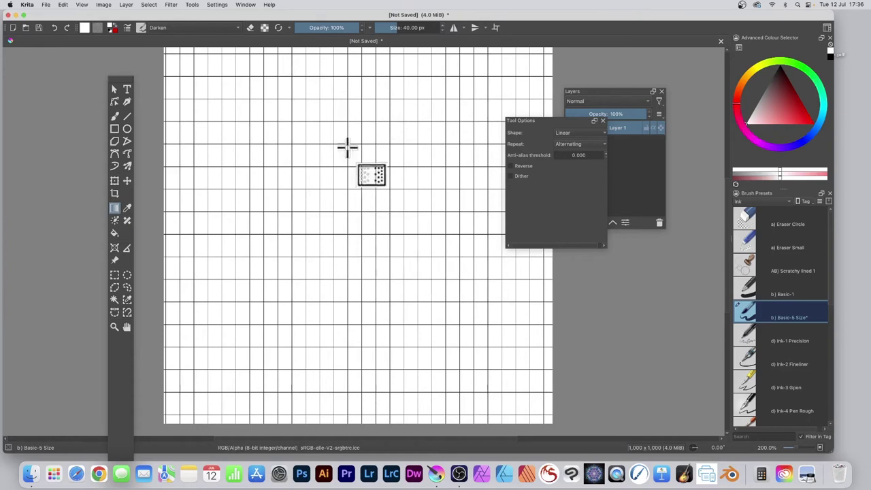
- Delete the thin grid, reopen 'BG-Krita2' for editing, and select its right white stop
key(Delete)
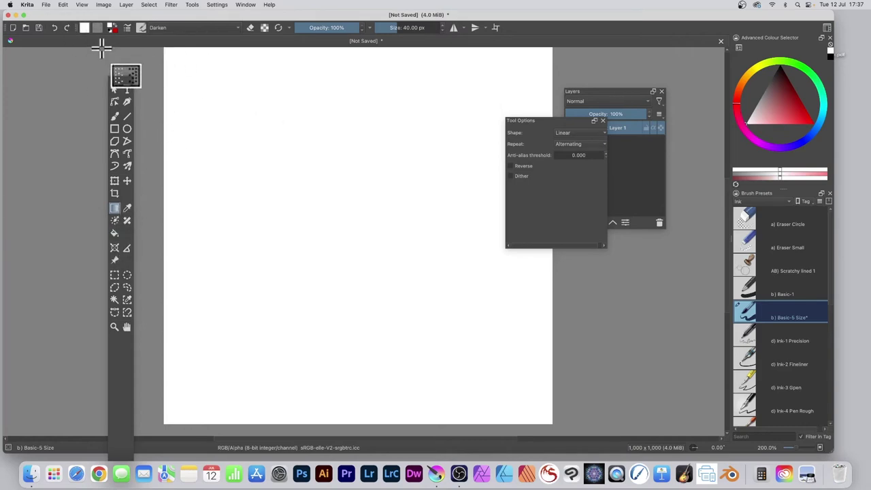
click(84, 28)
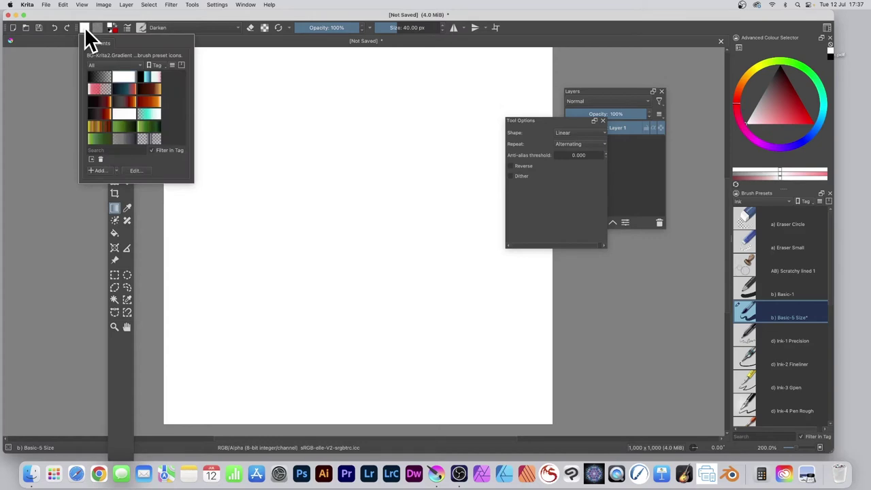
click(137, 171)
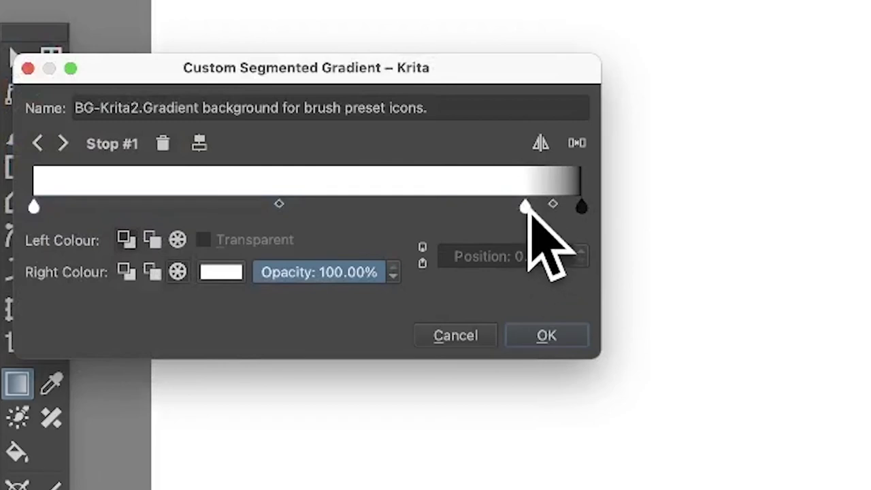
click(525, 205)
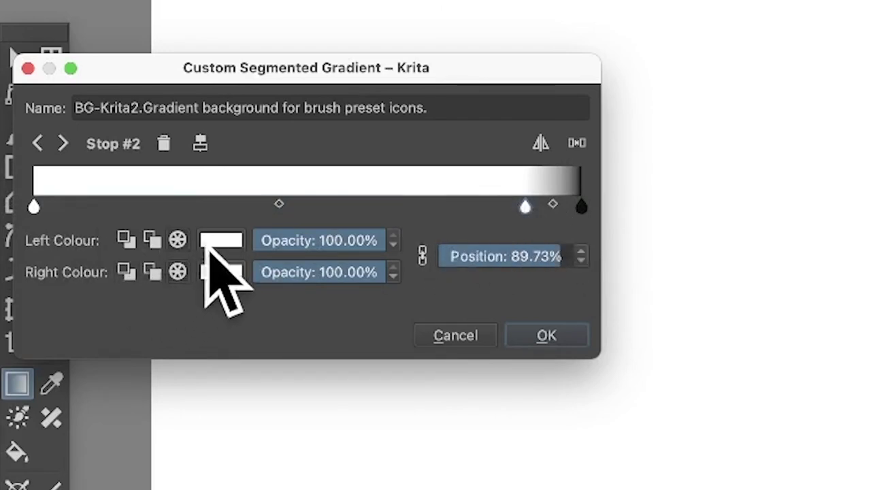
- Make the right stop black, move it to 90.89%, and select Segment #1
click(220, 241)
click(855, 302)
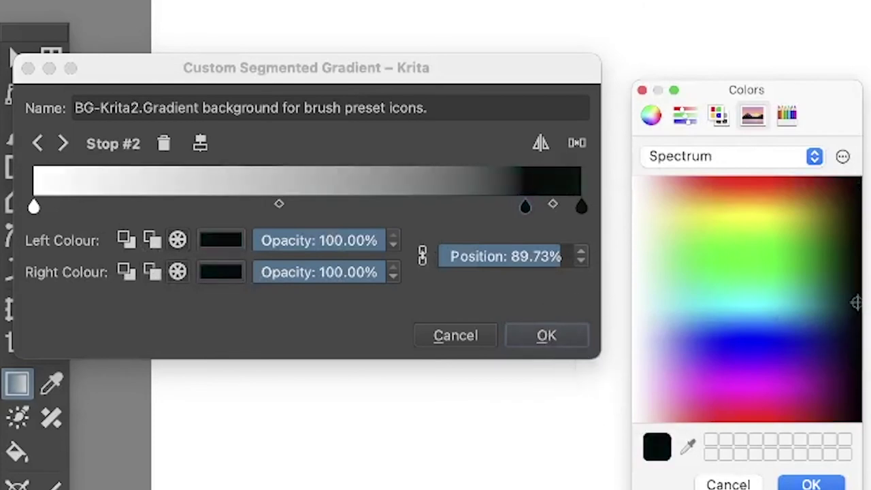
click(812, 483)
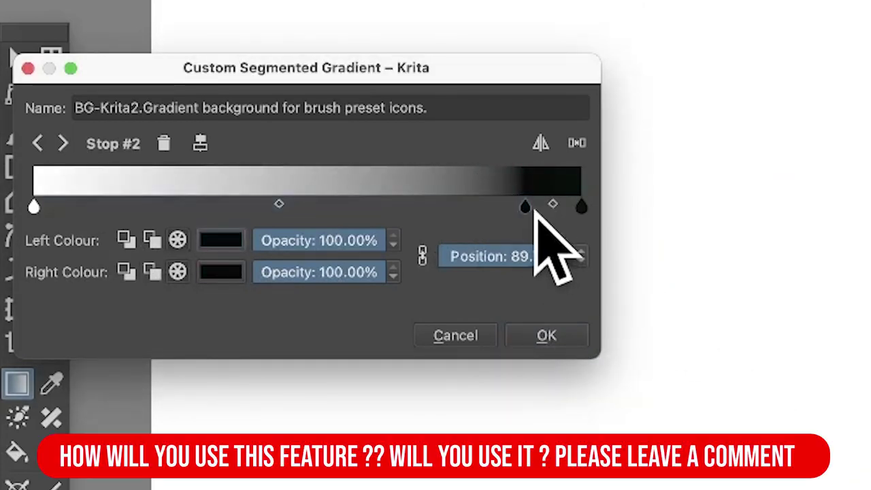
drag(526, 205, 533, 204)
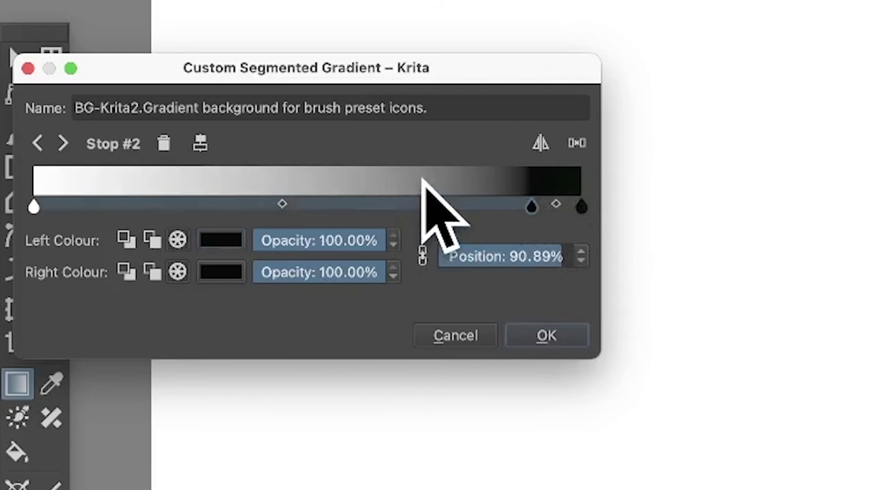
click(424, 181)
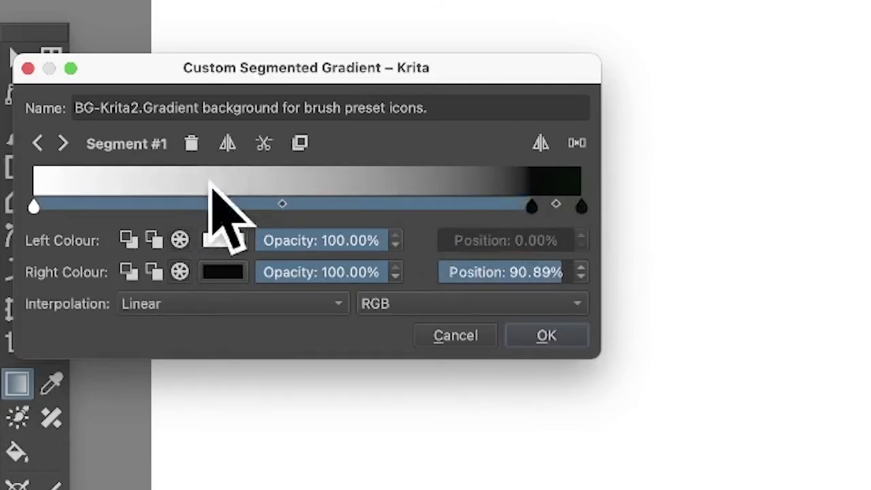
- Split the first segment and make the new stop white at 87.60%
click(265, 144)
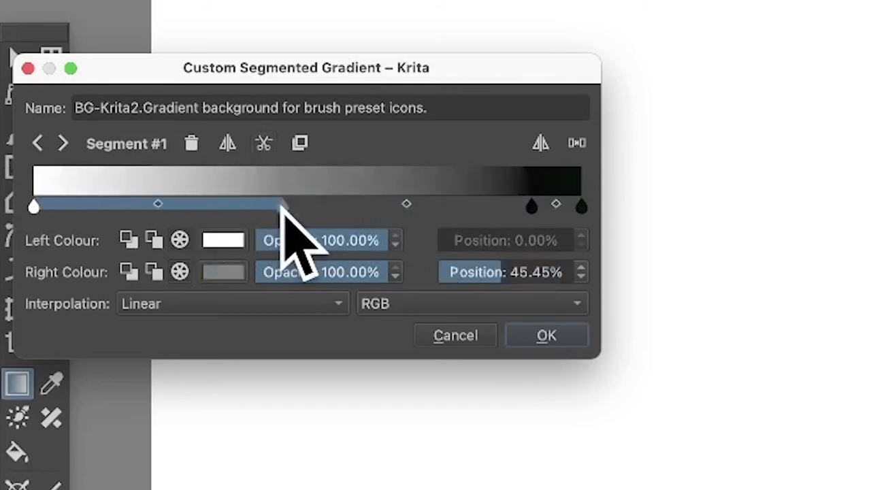
drag(282, 206, 512, 205)
click(222, 240)
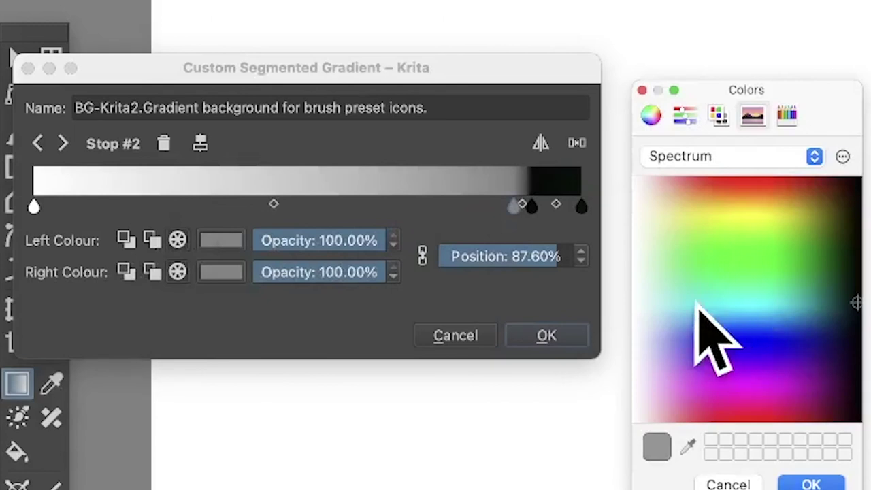
drag(708, 333, 655, 324)
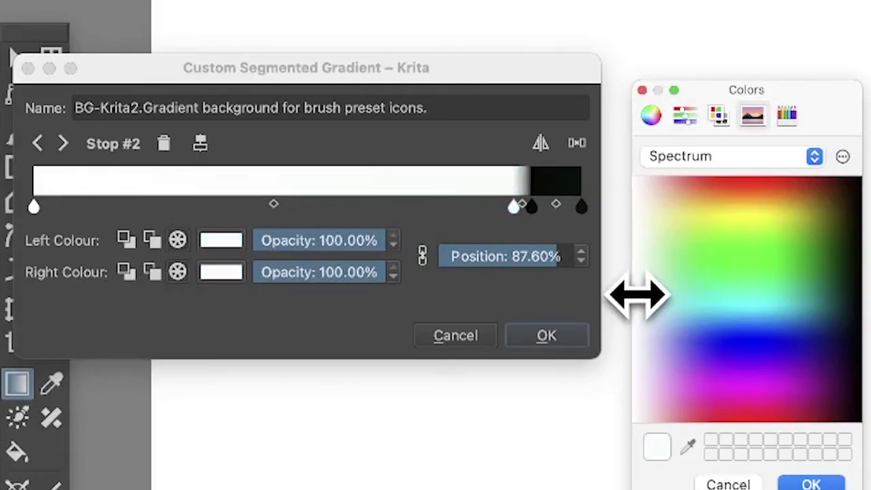
click(800, 481)
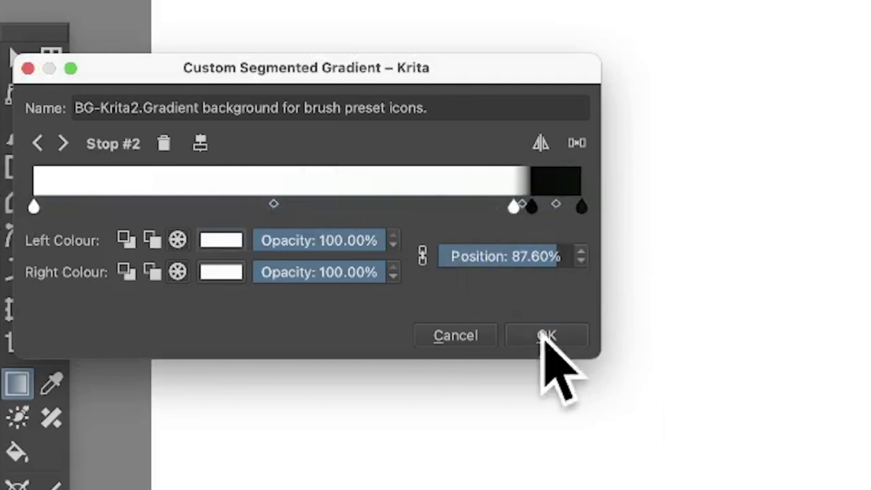
- Accept the gradient, then drag crossing horizontal and vertical passes for thick black lines
drag(564, 332, 563, 338)
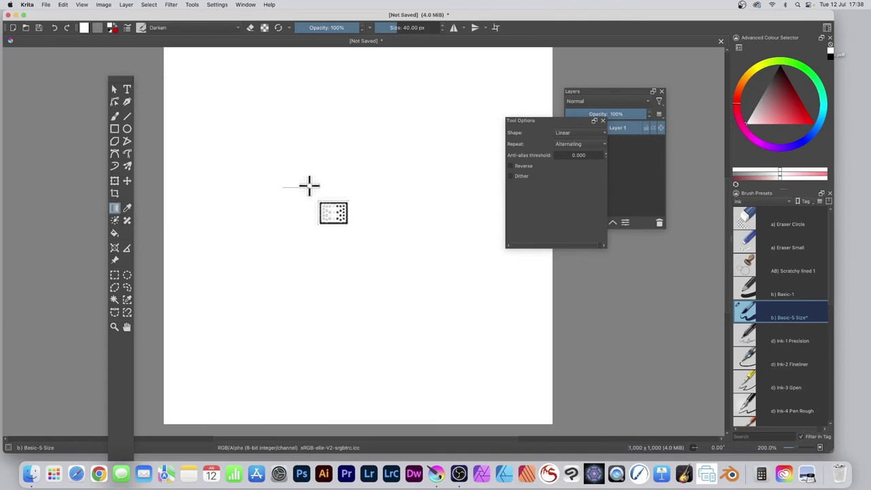
drag(301, 185, 262, 185)
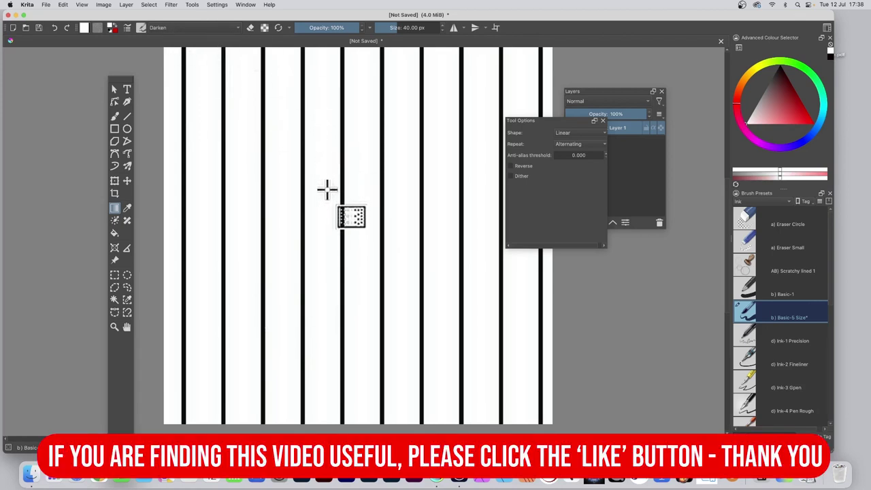
drag(327, 160, 327, 177)
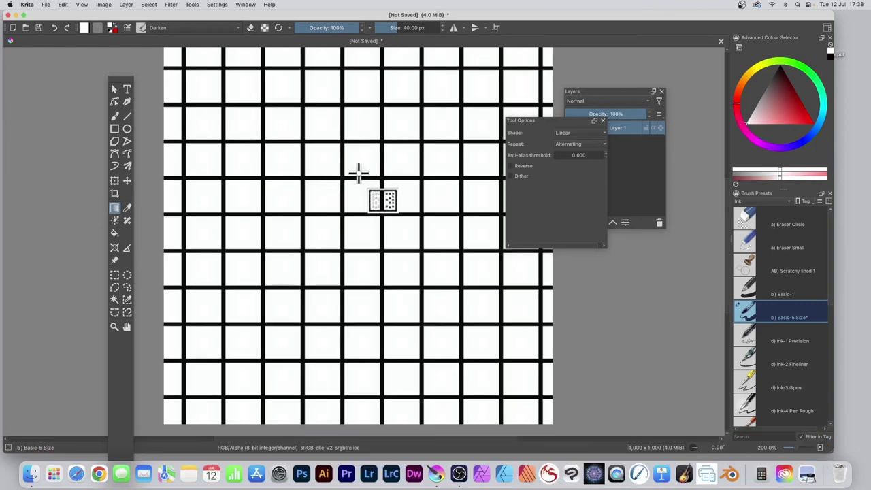